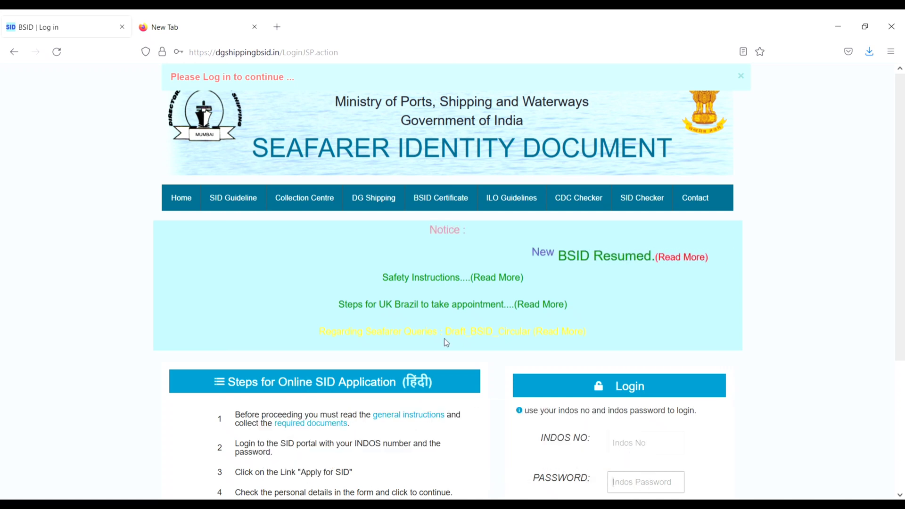
- Search the web for "bsid dg shipping", open the BSID login site, and close the duplicate older login page
click(195, 29)
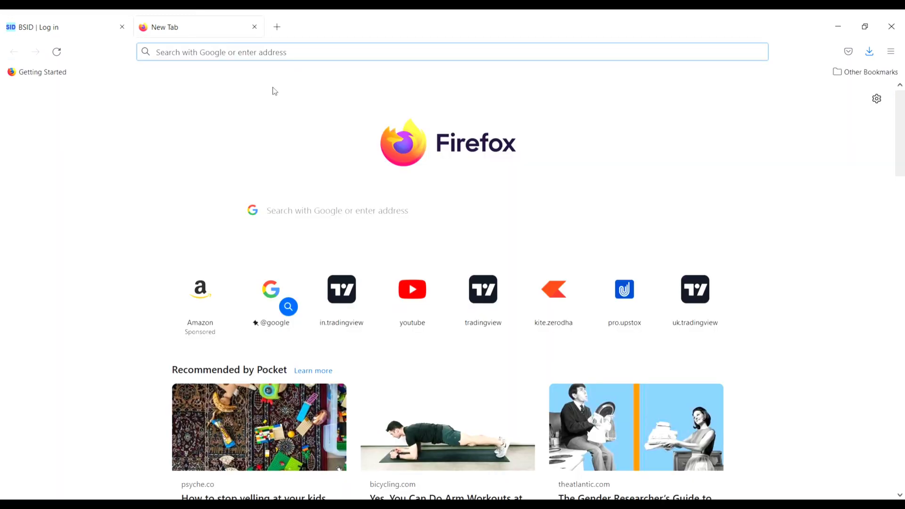
click(309, 210)
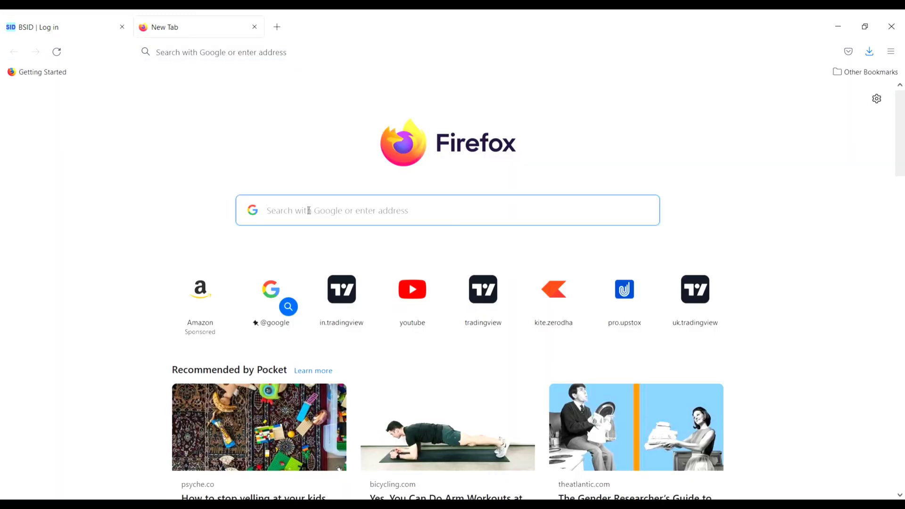
text(bsid)
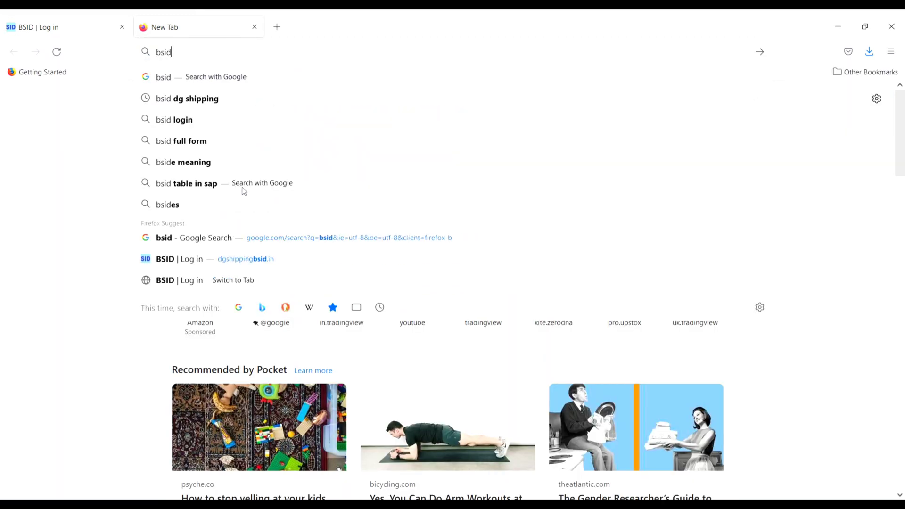
click(209, 100)
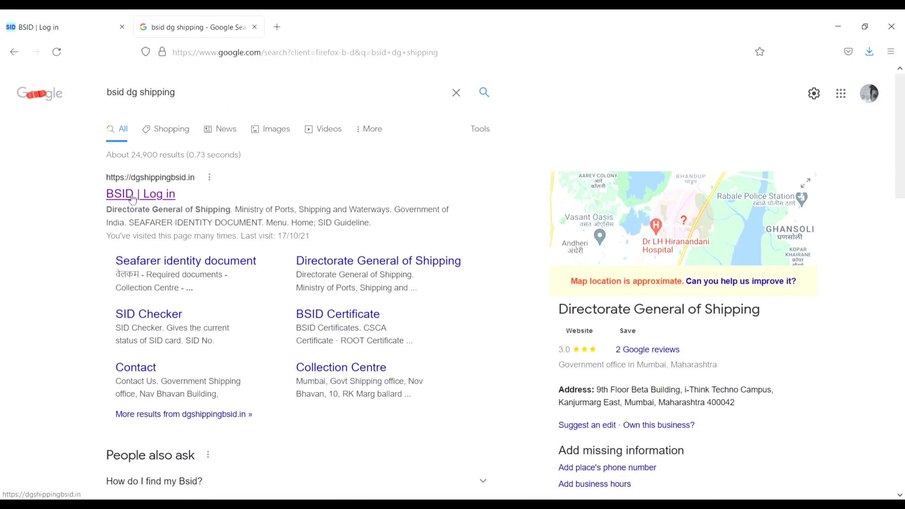
click(156, 201)
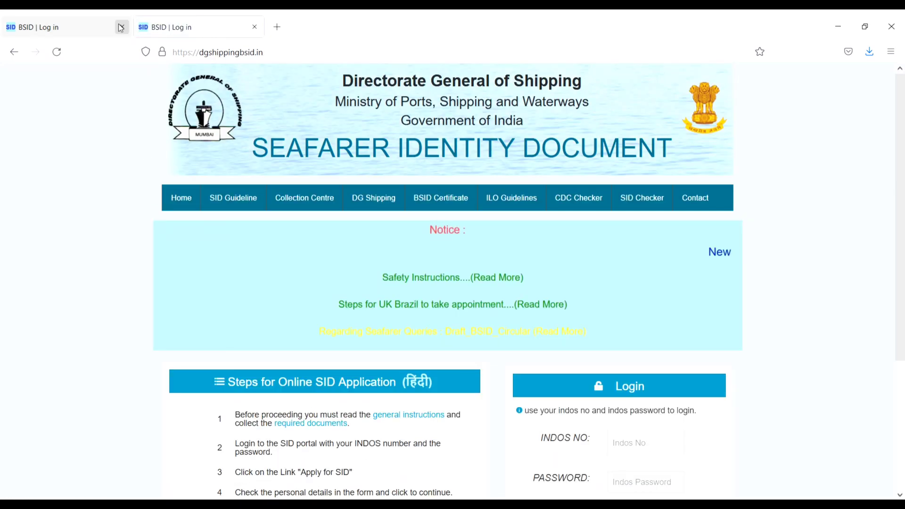
click(122, 27)
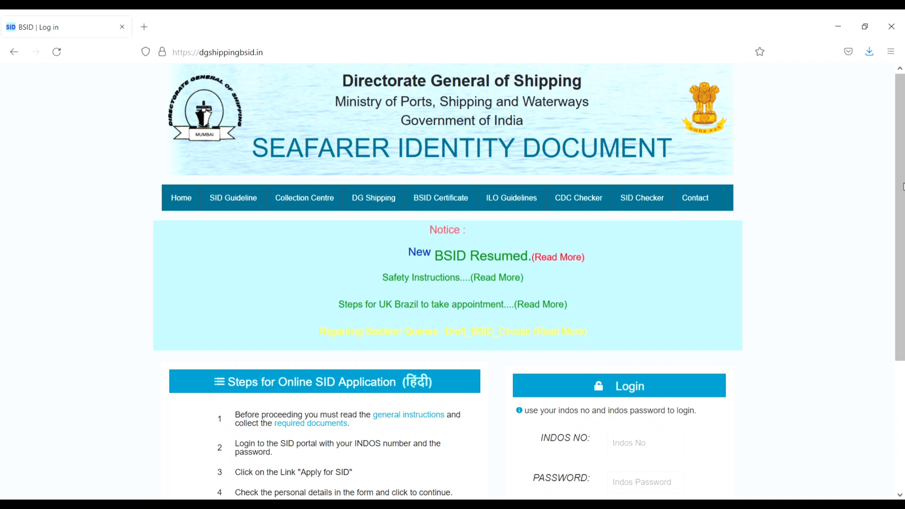
- Log in to the SID portal with the INDOS number, INDOS password and captcha
drag(897, 184, 903, 317)
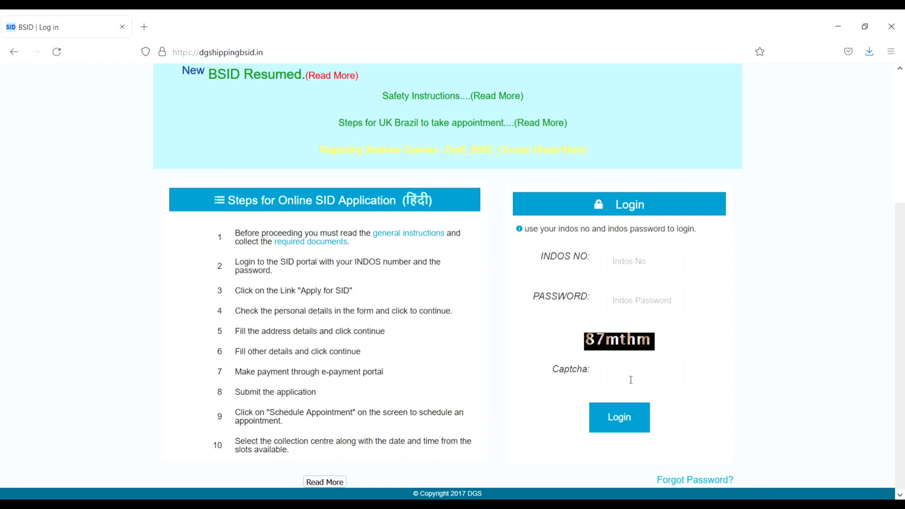
click(641, 426)
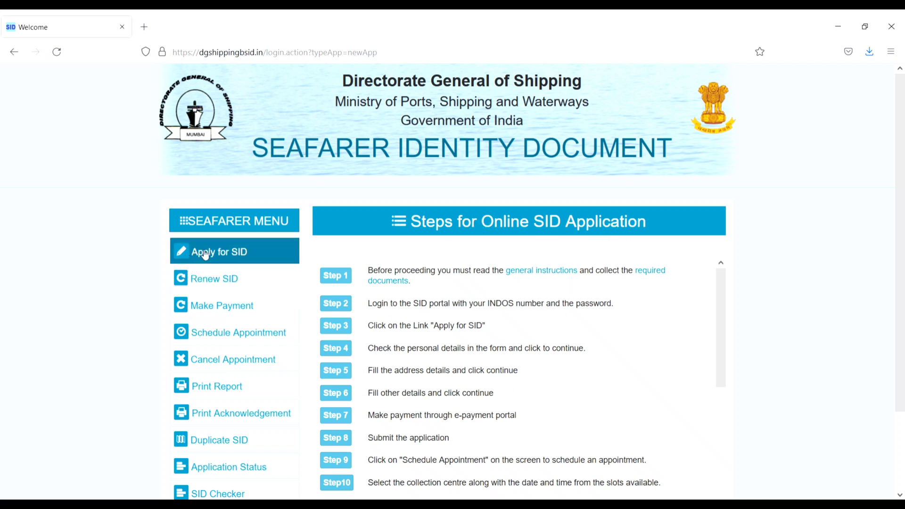
- Start a new SID application and continue through the prefilled INDOS, CDC and personal details
click(242, 254)
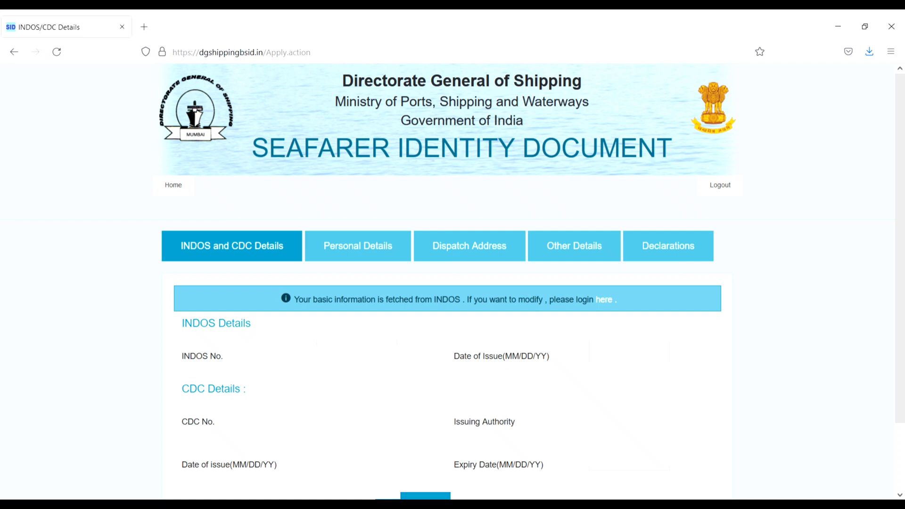
scroll(424, 497, down, 2)
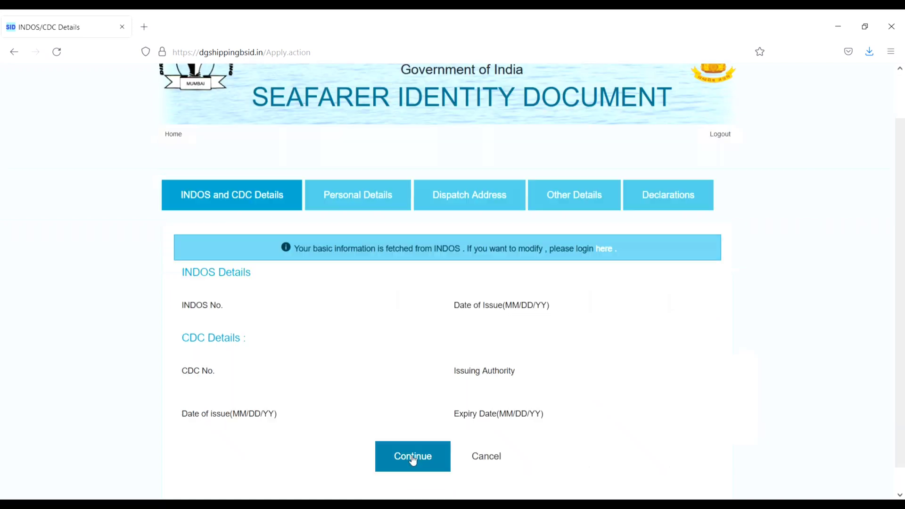
click(413, 460)
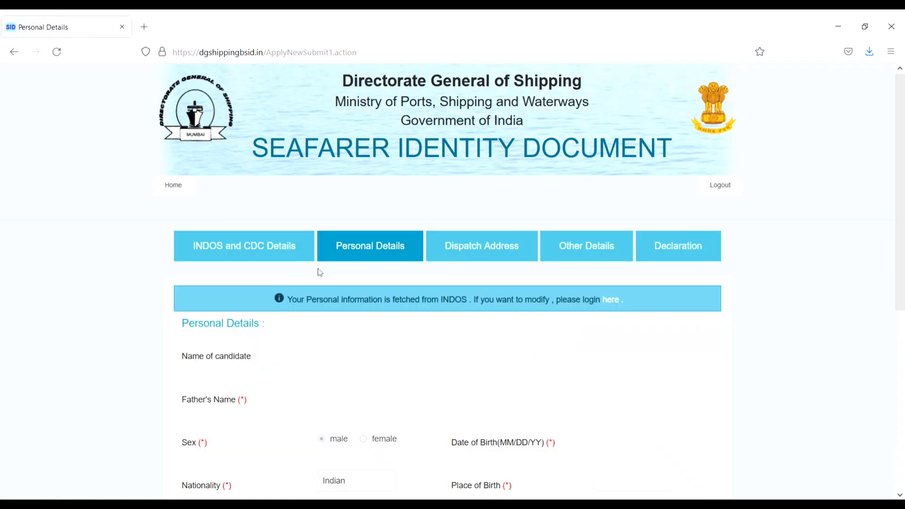
scroll(398, 259, down, 5)
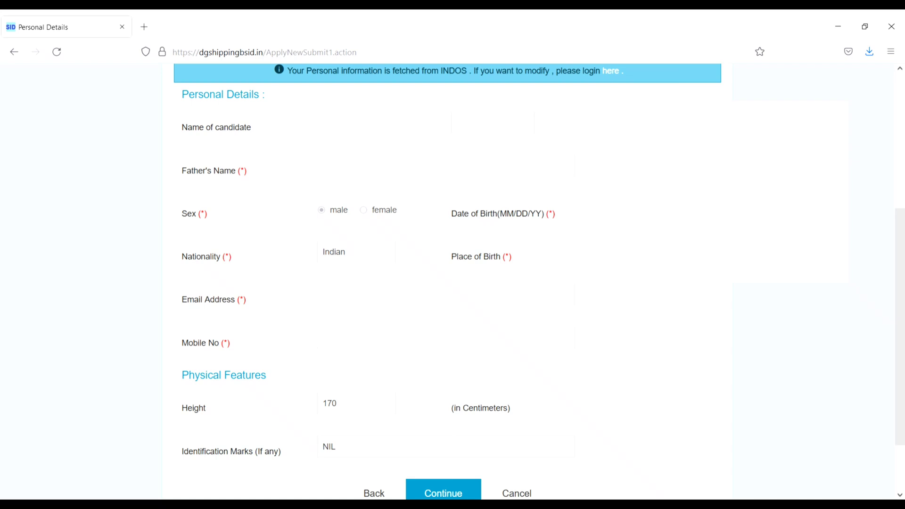
click(460, 495)
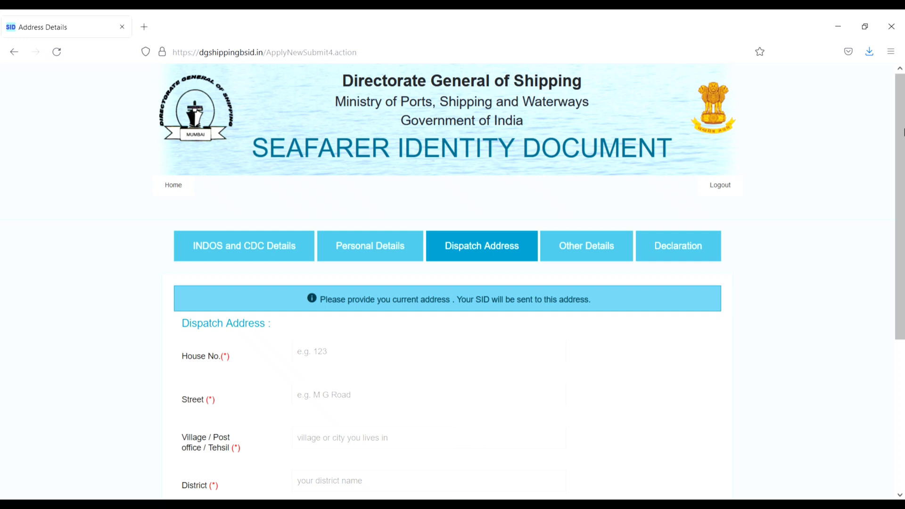
- Fill in the dispatch address with house number, street, village, district, state, postal code and police station, and continue
scroll(780, 188, down, 2)
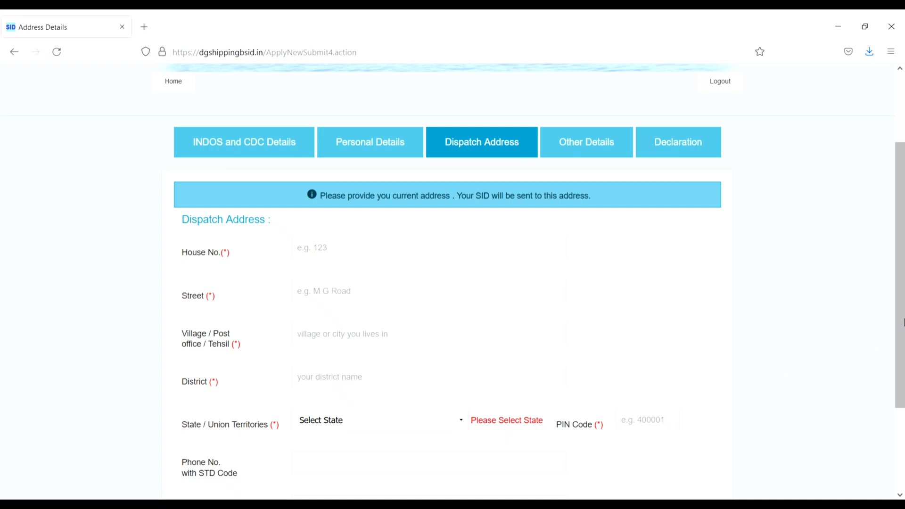
drag(903, 322, 903, 367)
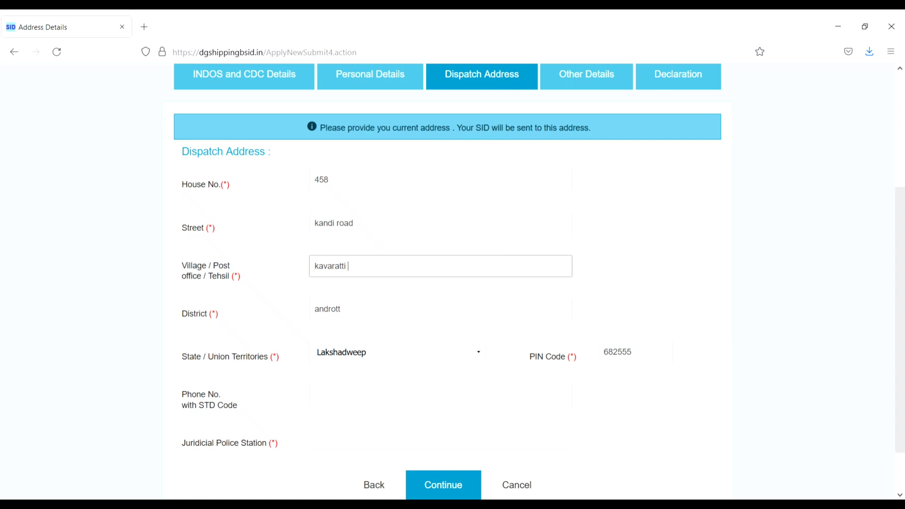
click(439, 484)
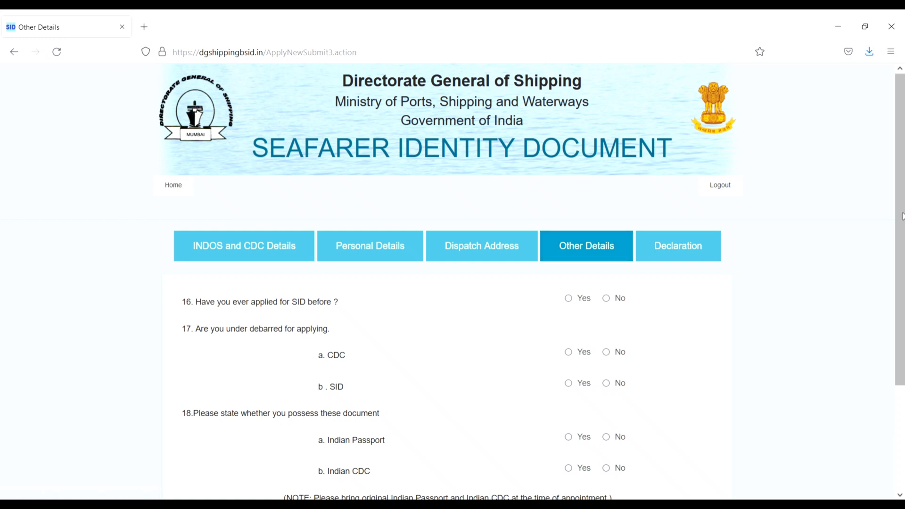
- Answer No to a previous SID application and to both CDC and SID debarment, Yes to possessing an Indian Passport and Indian CDC, and continue
scroll(903, 216, down, 3)
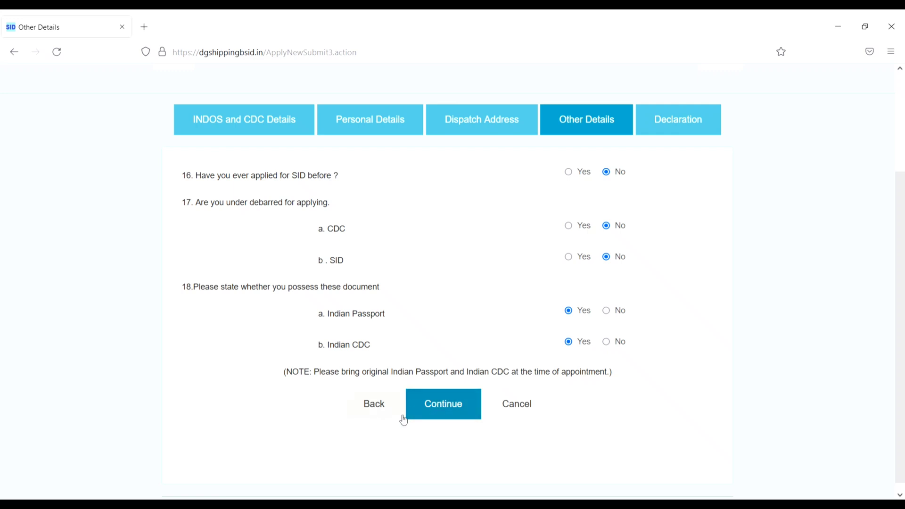
click(450, 406)
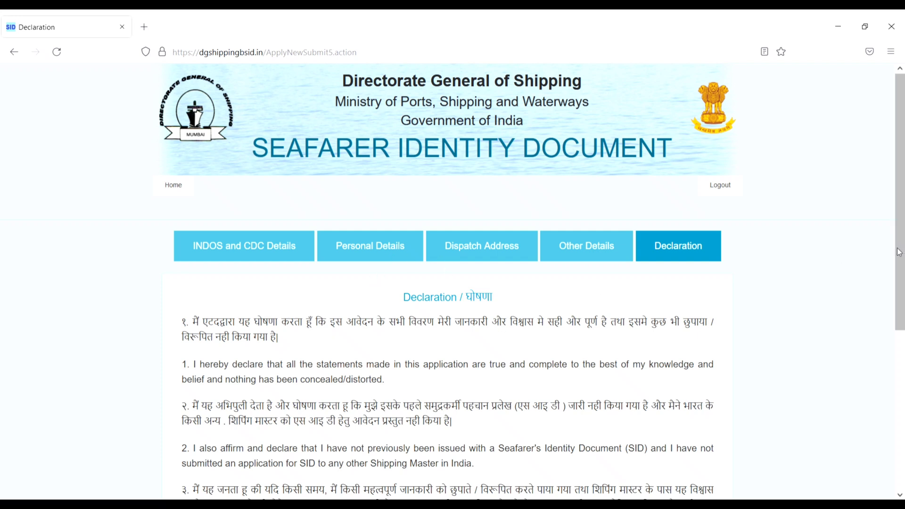
- Agree to the declaration and submit the SID application
drag(899, 252, 903, 411)
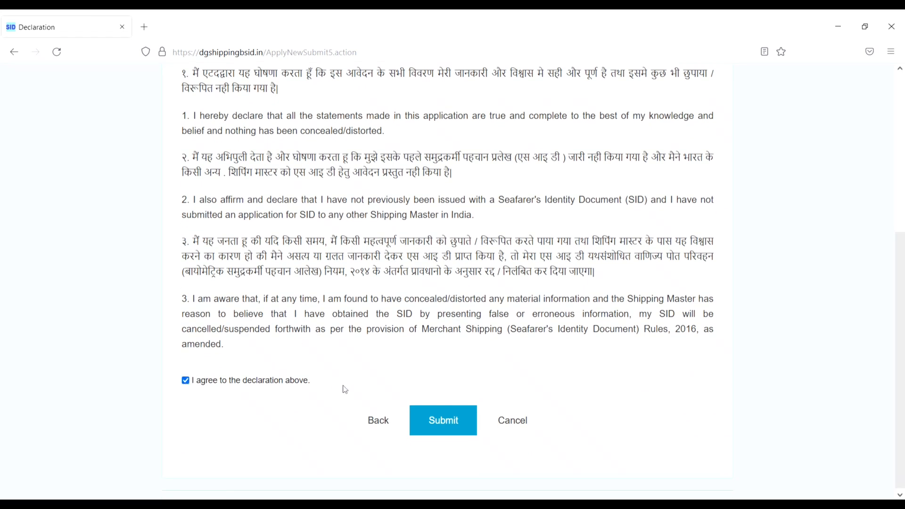
click(447, 428)
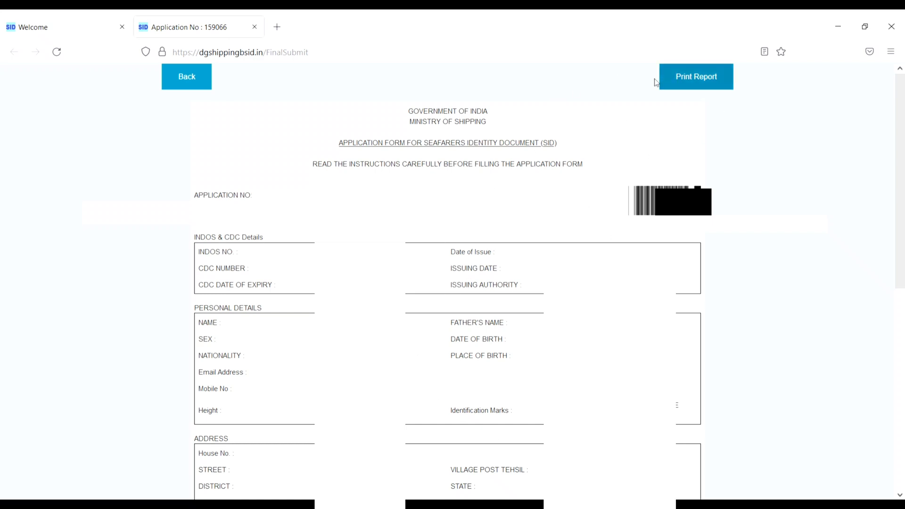
- Print the submitted application report in portrait orientation with Microsoft Print to PDF
click(692, 79)
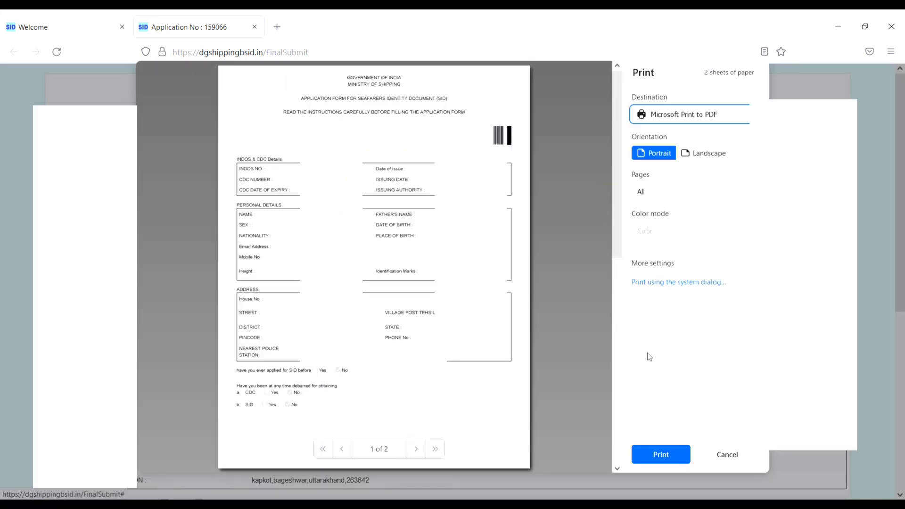
click(661, 454)
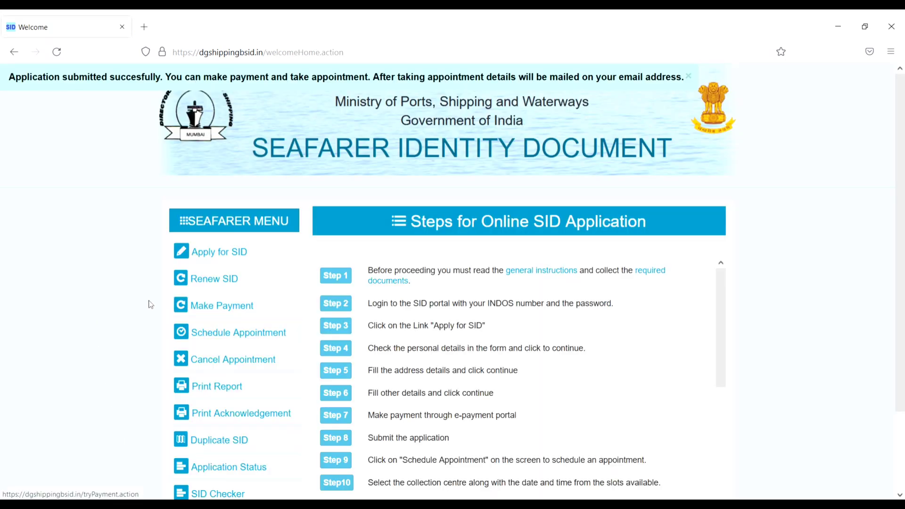
- Open the online payment for the SID application, acknowledging the note about repeated payments
click(249, 305)
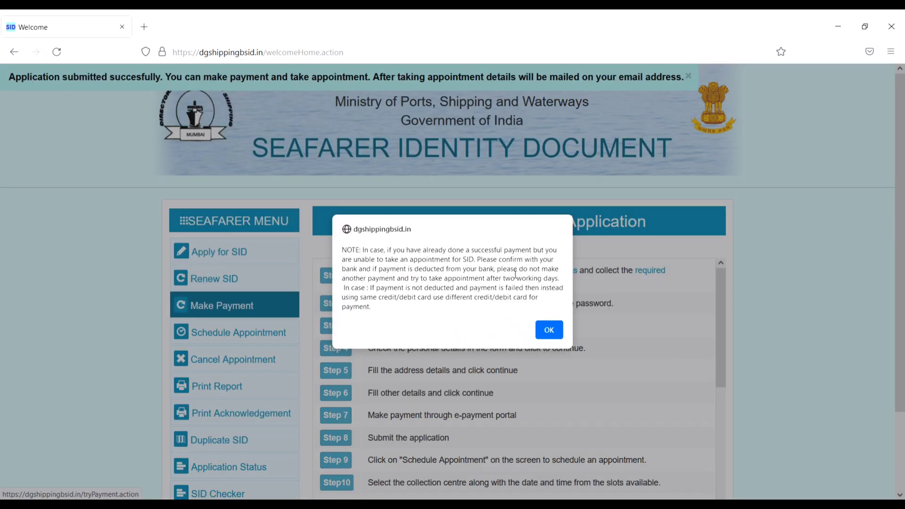
click(550, 330)
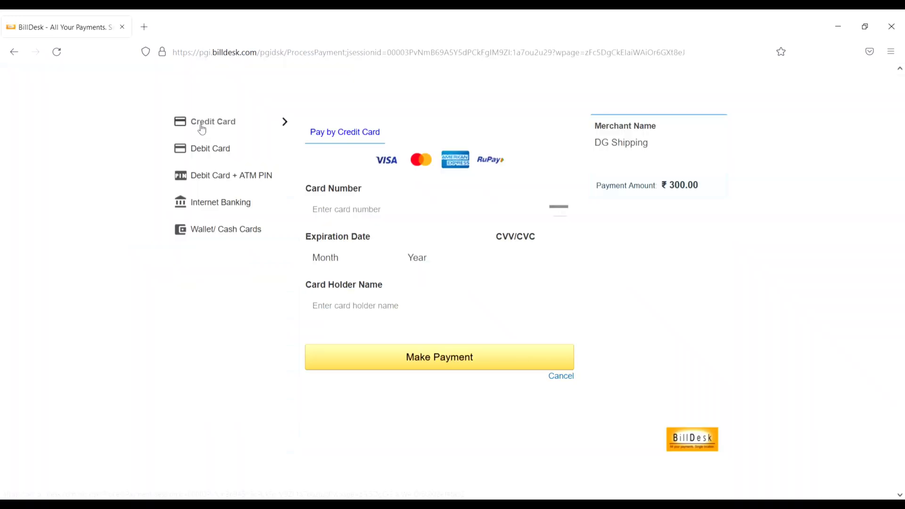
- Examine the Debit Card, Debit Card + ATM PIN, Internet Banking and Wallet/Cash Cards payment options
click(213, 150)
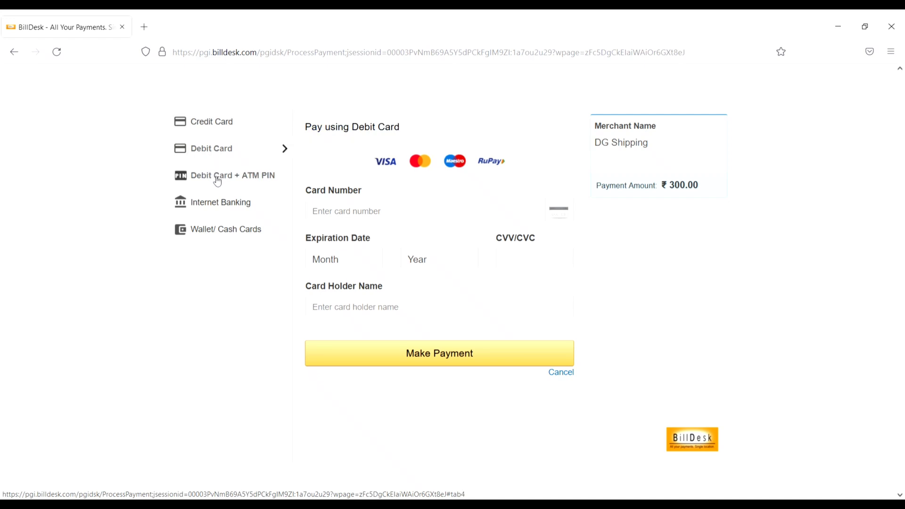
click(218, 182)
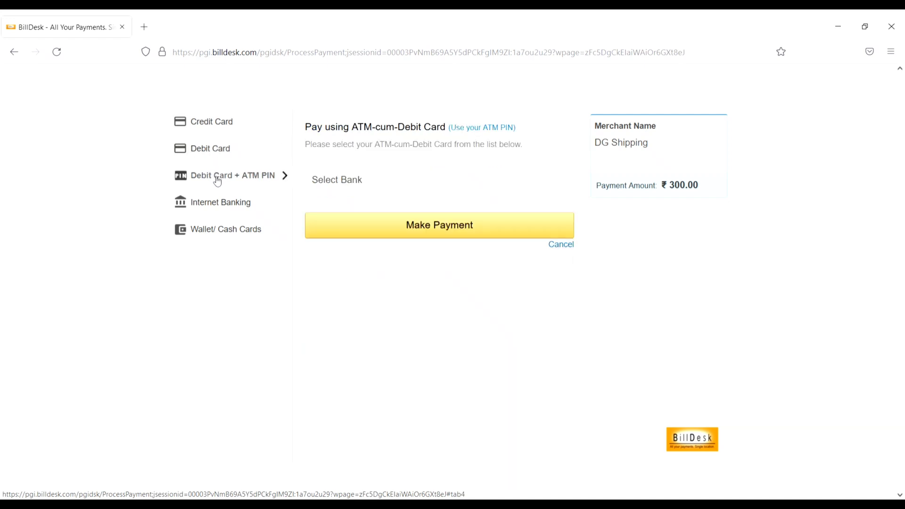
click(231, 206)
click(236, 241)
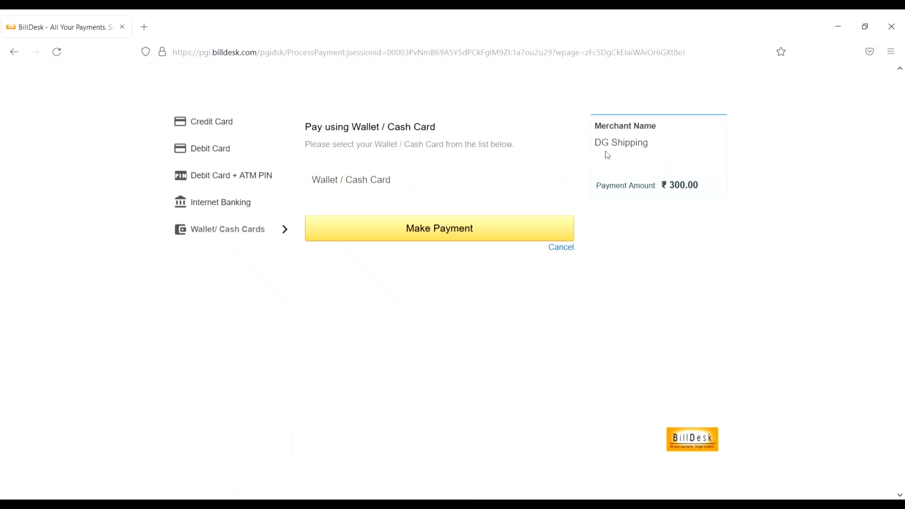
- Choose Internet Banking as the payment method with HDFC Bank as the bank
click(233, 209)
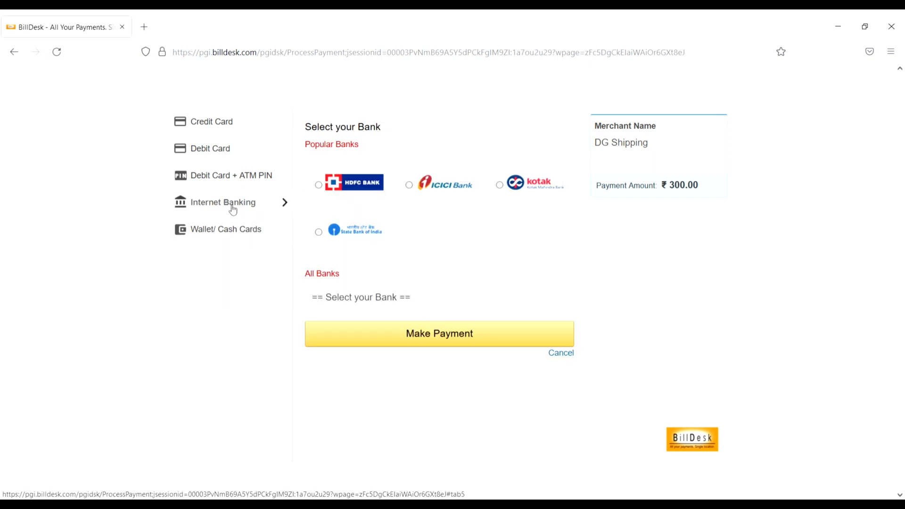
click(319, 185)
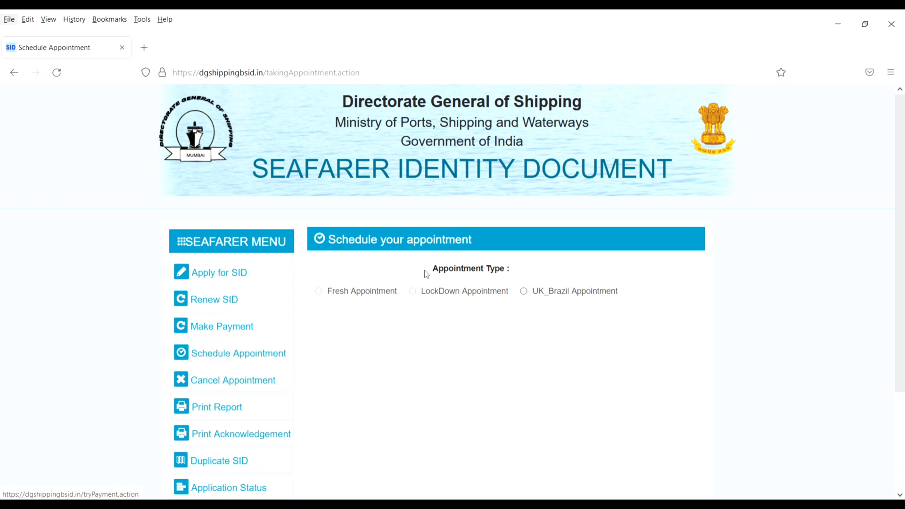
- Choose Fresh Appointment as the appointment type and print the appointment acknowledgement
click(321, 293)
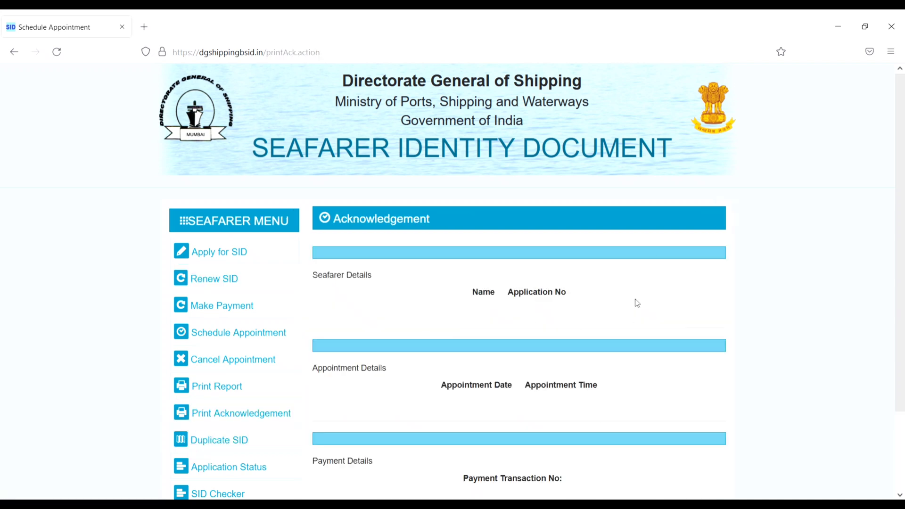
scroll(903, 413, down, 2)
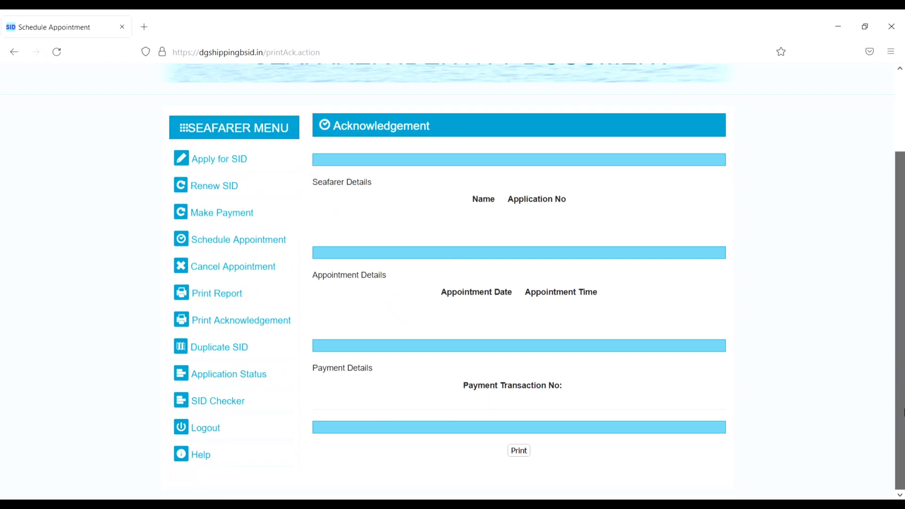
click(518, 453)
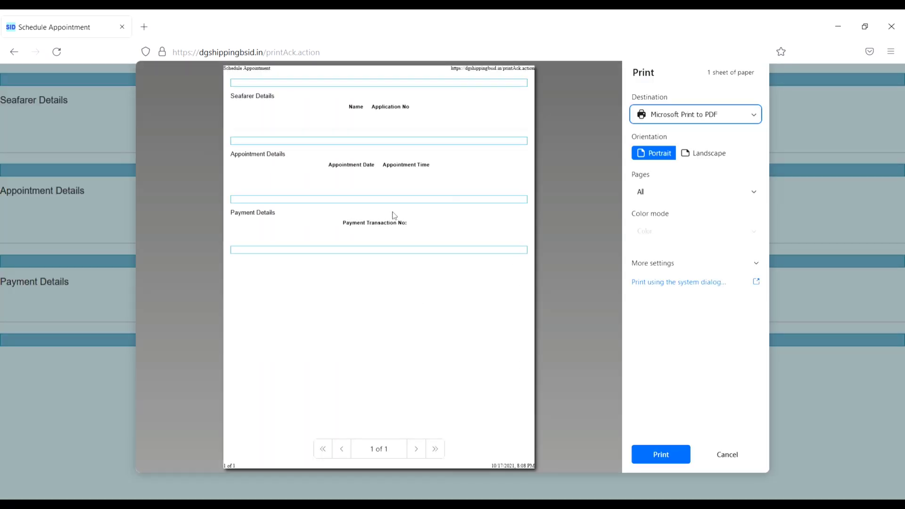